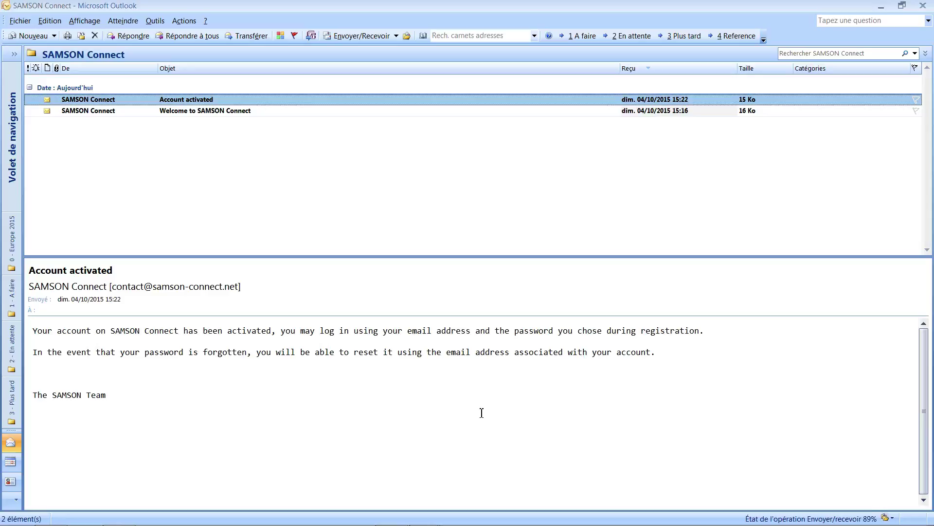
Switch from the Outlook activation email to the SAMSON Connect login page in Firefox
key("alt+Tab")
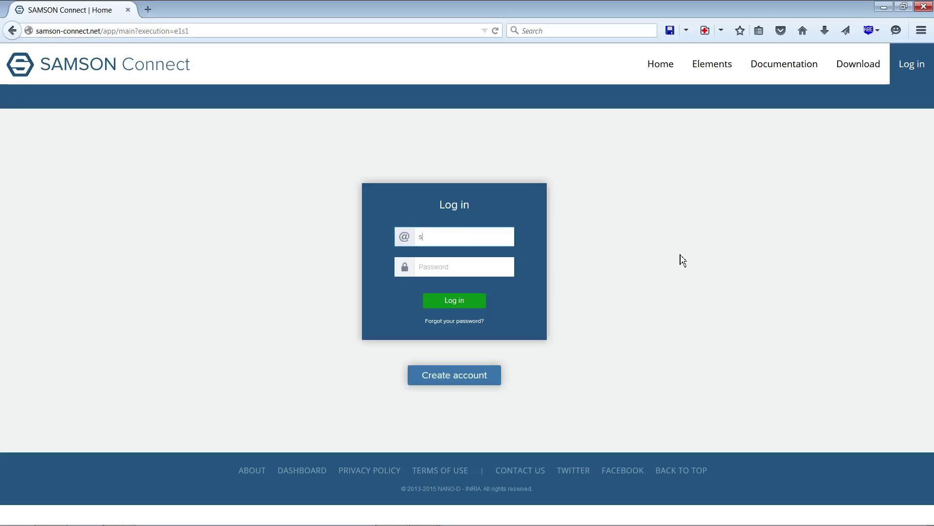
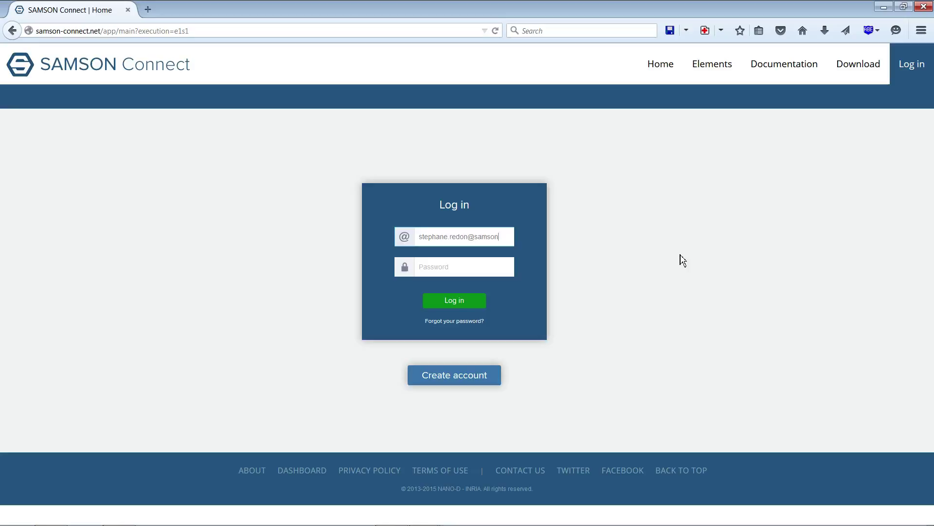
Enter the email address and password and submit the SAMSON Connect login
key("Tab")
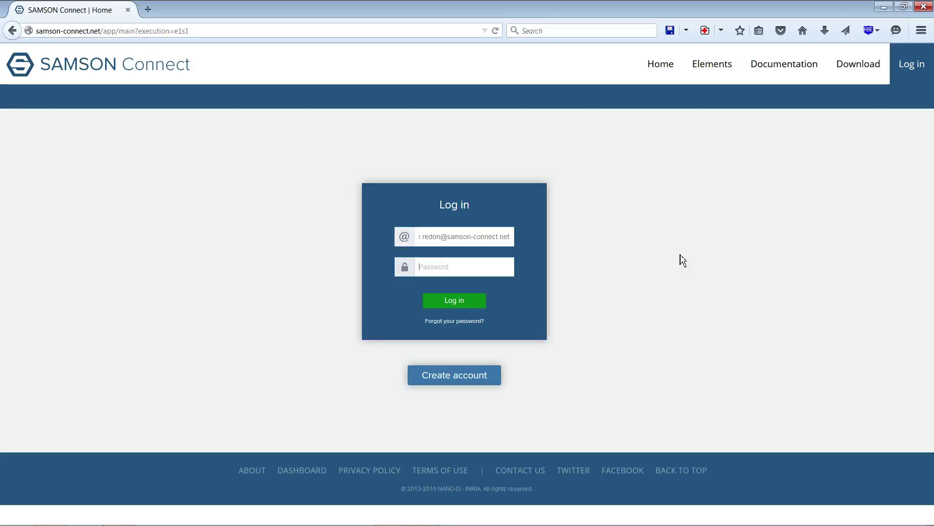
type("••••••••••••••")
left_click(454, 301)
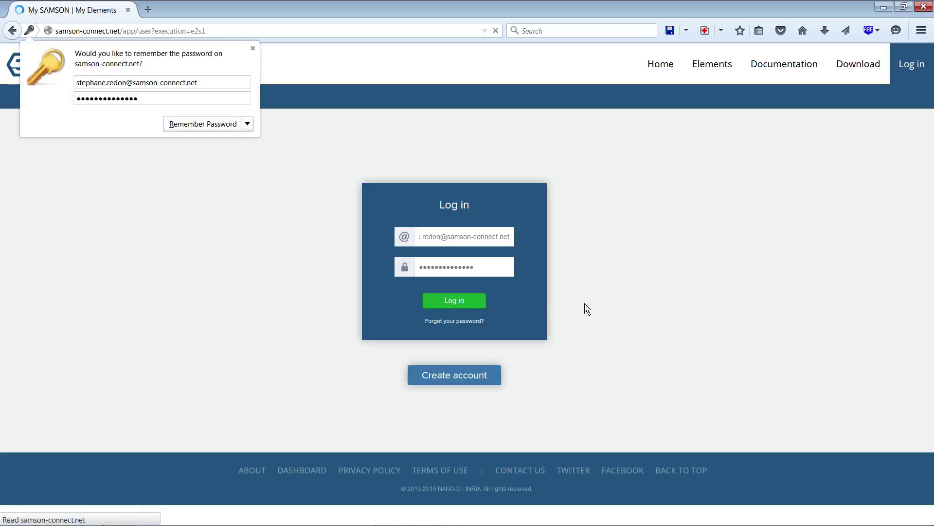
left_click(203, 124)
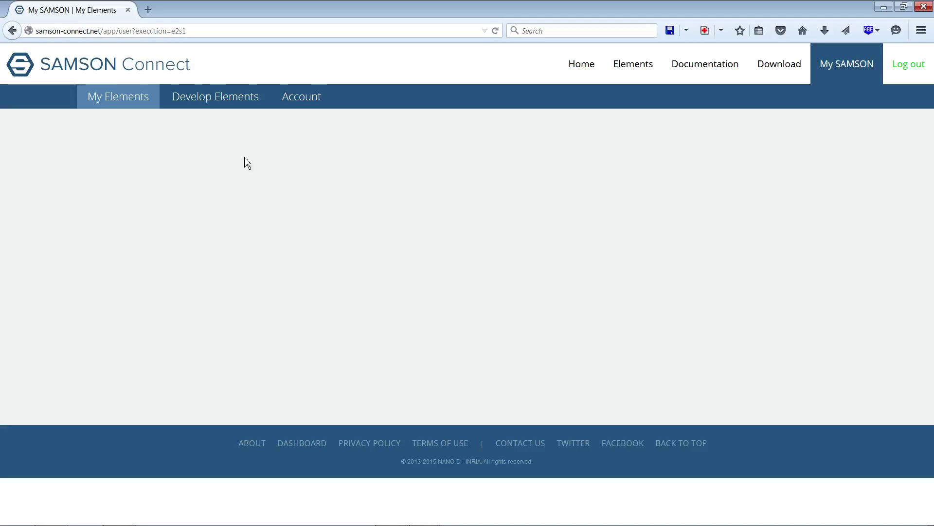
Go to the Develop Elements tab showing the SDK download and Qt5 requirement
left_click(208, 105)
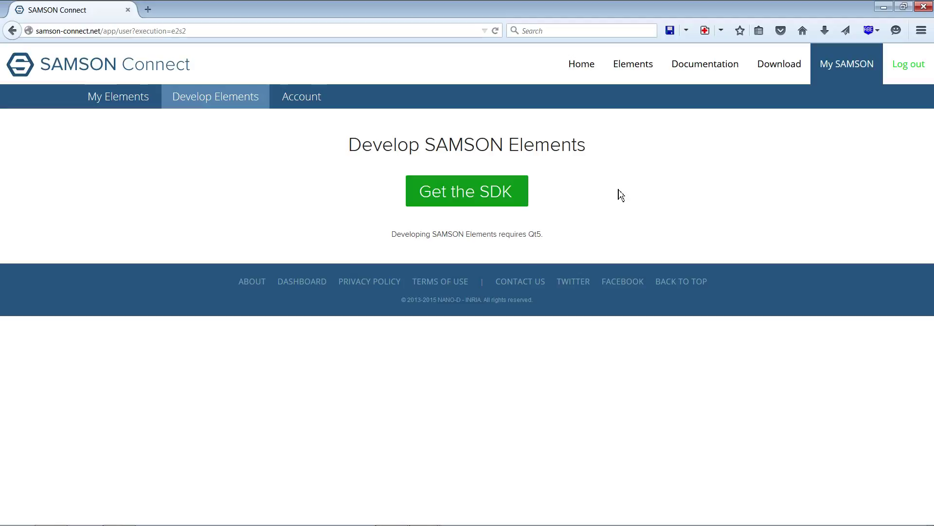
Go to the Account tab showing profile details, password-change, key-request and invite options
left_click(301, 96)
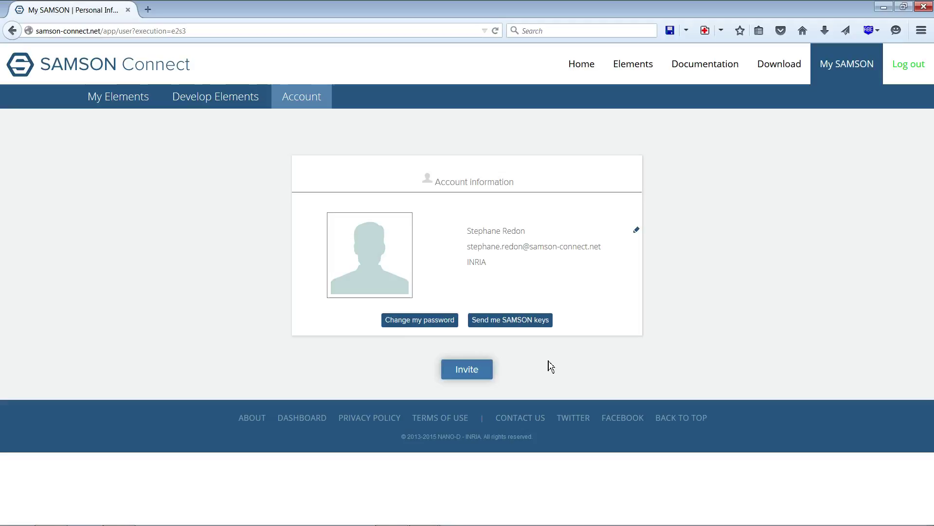
left_click(468, 369)
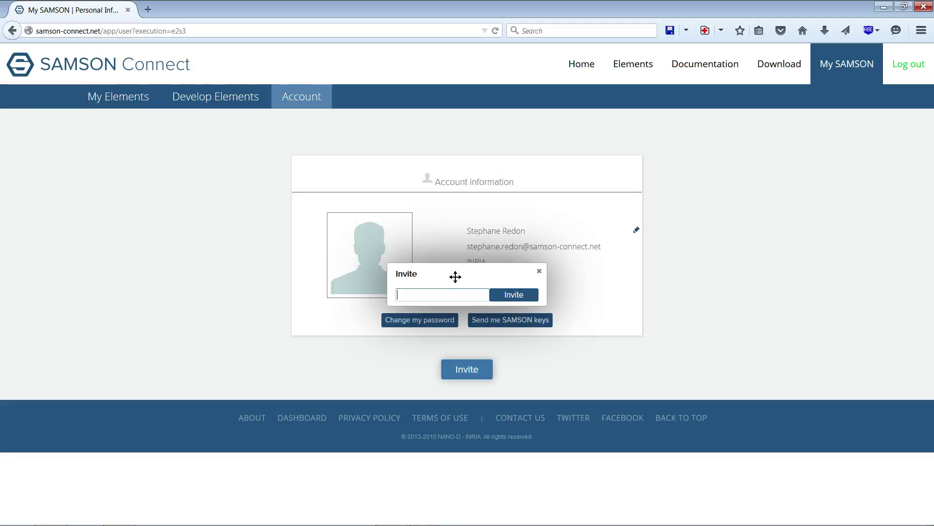
left_click(540, 273)
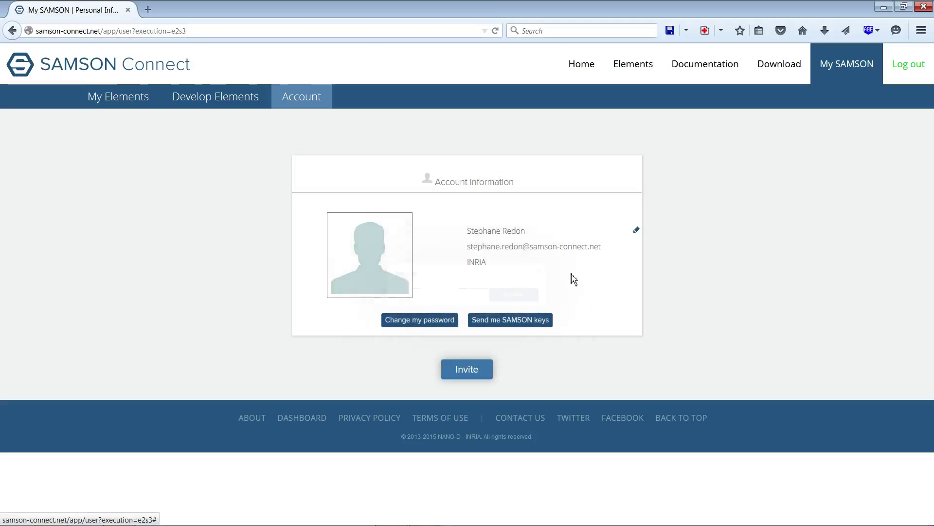